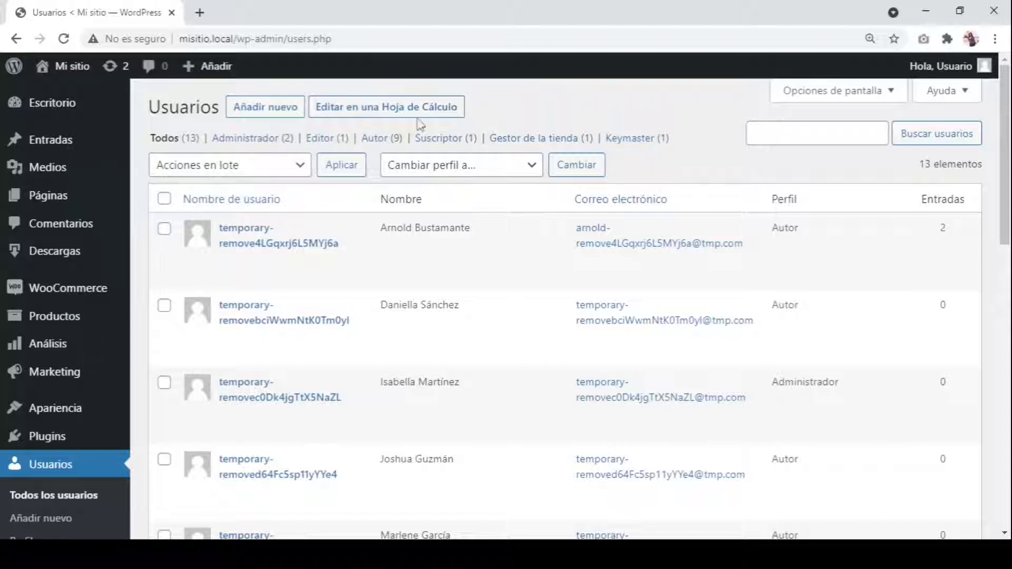
# Open the WordPress users in the spreadsheet editor and activate its full-screen view
pyautogui.click(401, 108)
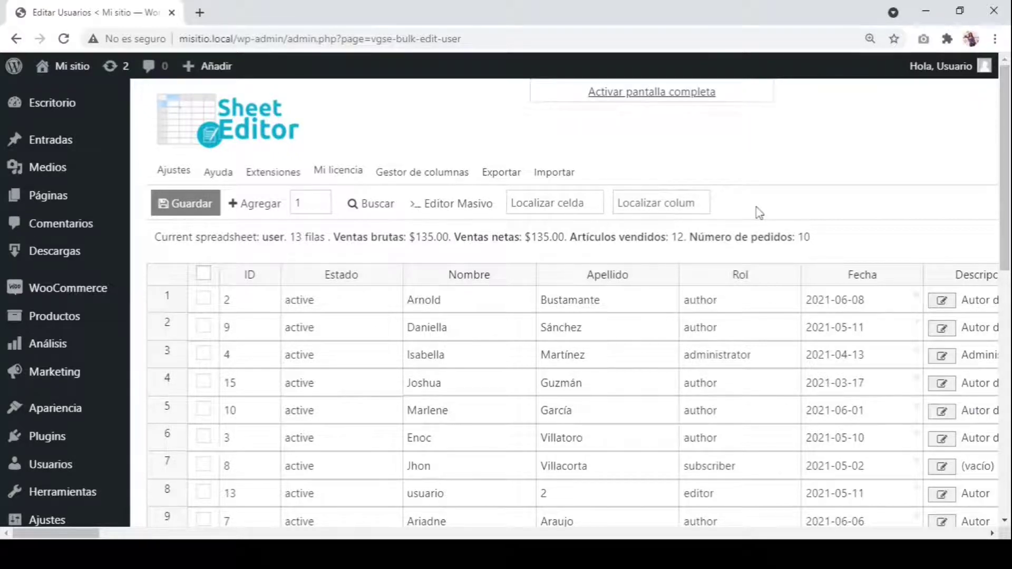
pyautogui.click(691, 93)
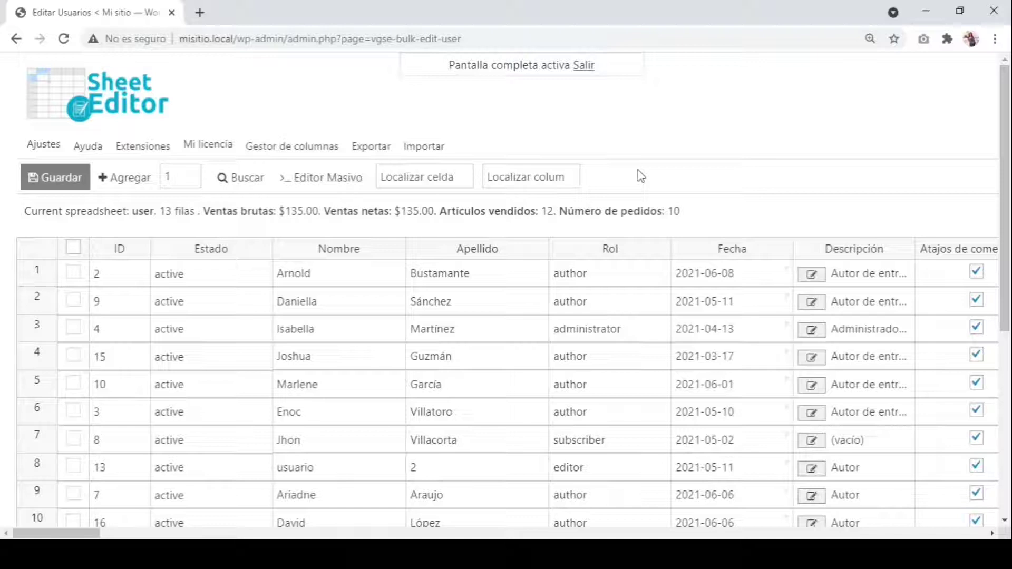
# Open the list of available roles in the third user's Rol cell
pyautogui.hscroll(3, 615, 190)
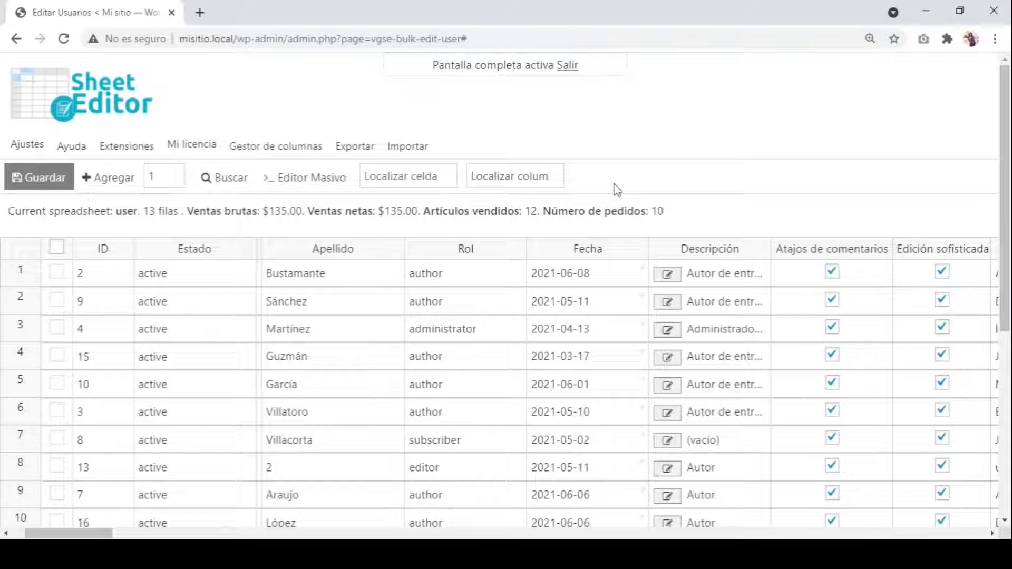
pyautogui.click(518, 324)
pyautogui.doubleClick(519, 324)
pyautogui.click(520, 324)
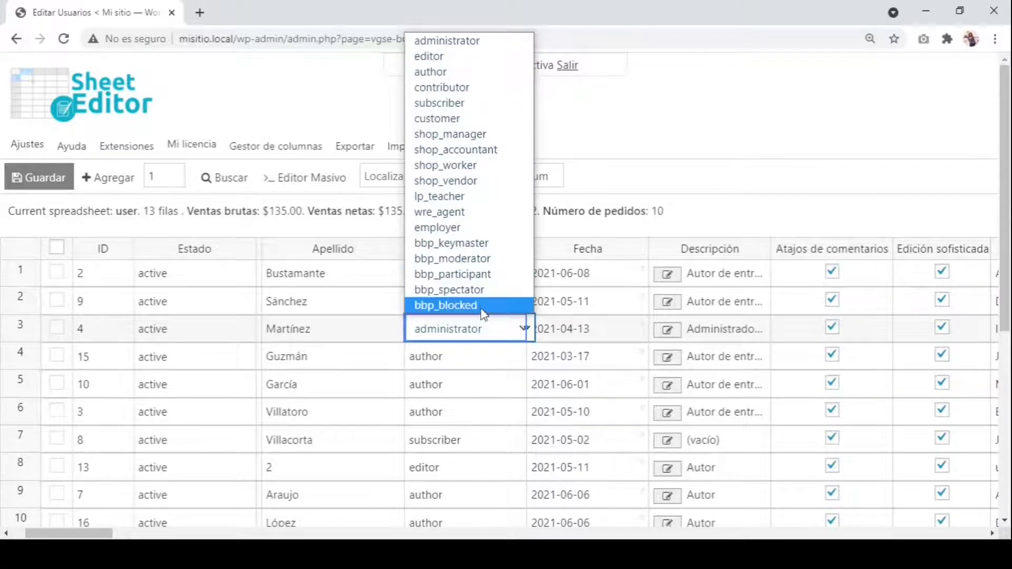
# Open the first user's date calendar, and view that user's description in the text editor without saving changes
pyautogui.click(643, 253)
pyautogui.click(643, 270)
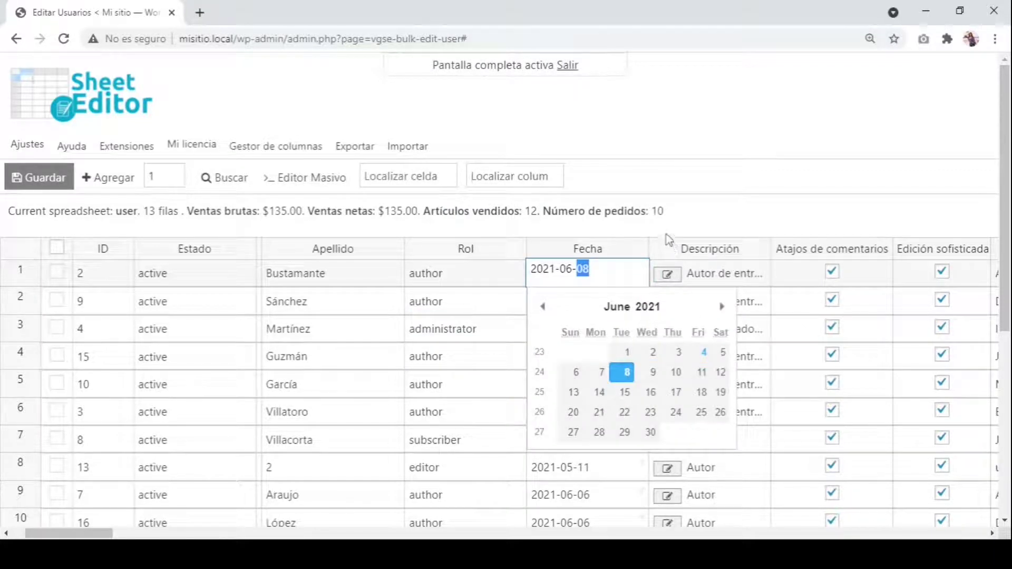
pyautogui.click(670, 274)
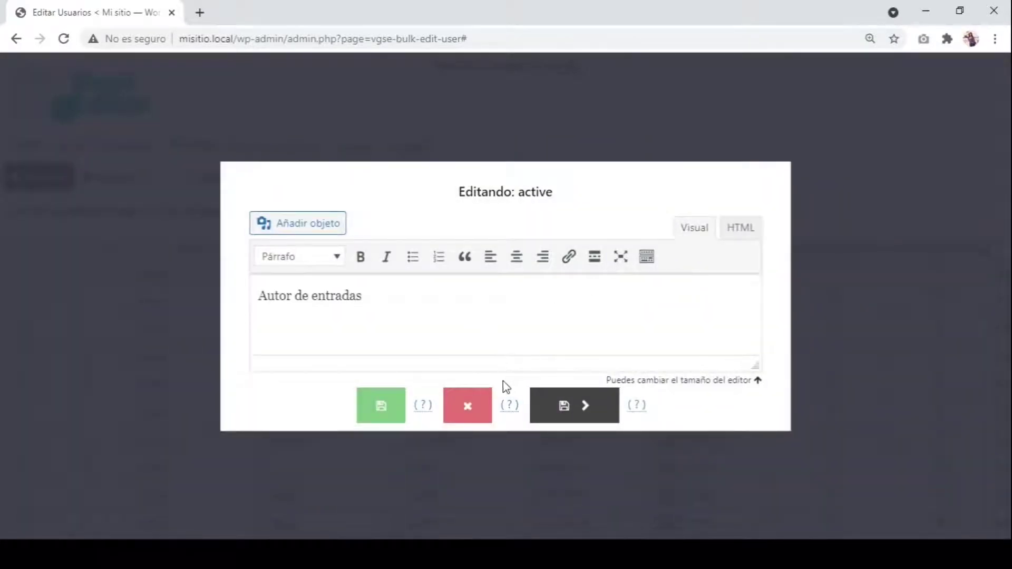
pyautogui.click(476, 408)
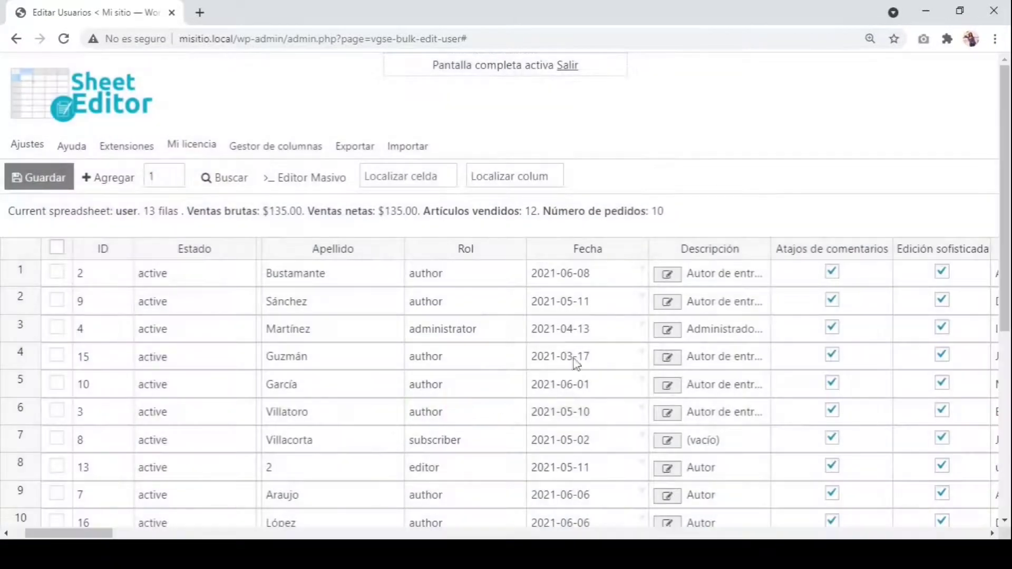
# Disable and re-enable Atajos de comentarios for the first user and save the sheet
pyautogui.click(831, 273)
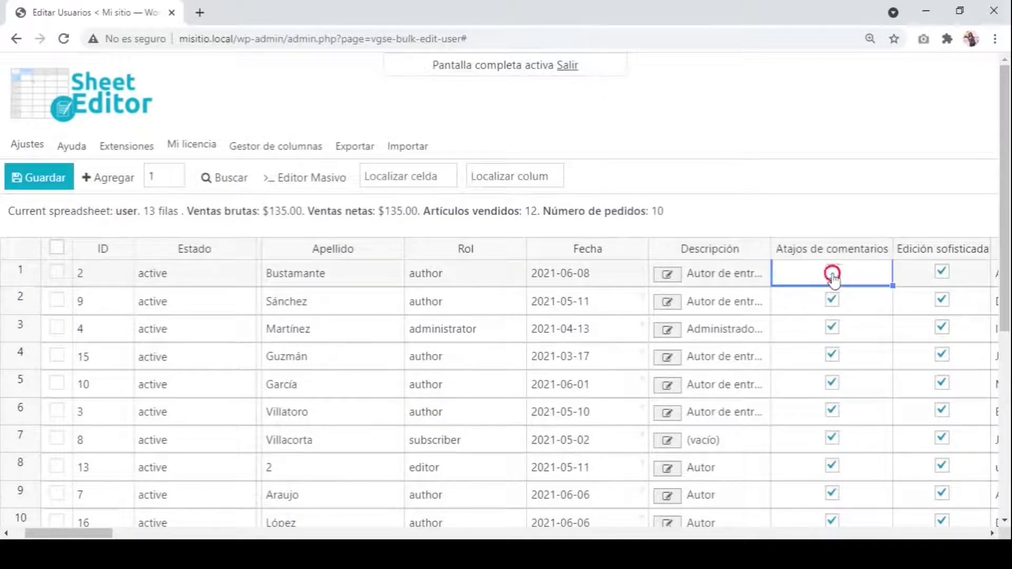
pyautogui.click(832, 274)
pyautogui.click(66, 176)
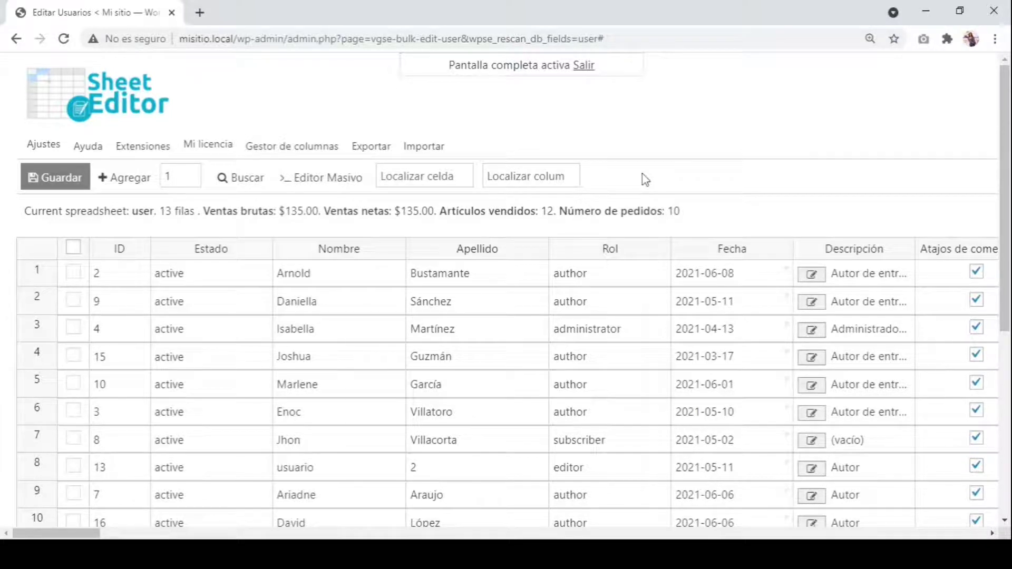
# Search with advanced filters for users whose Nombre (first_name) starts with "A", and select the Nombre column
pyautogui.click(250, 174)
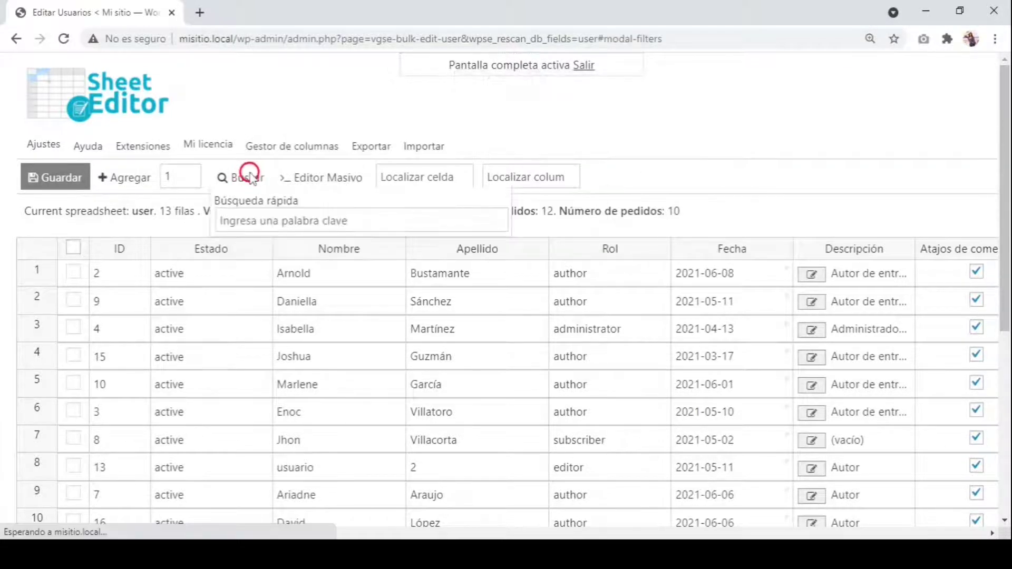
pyautogui.click(438, 385)
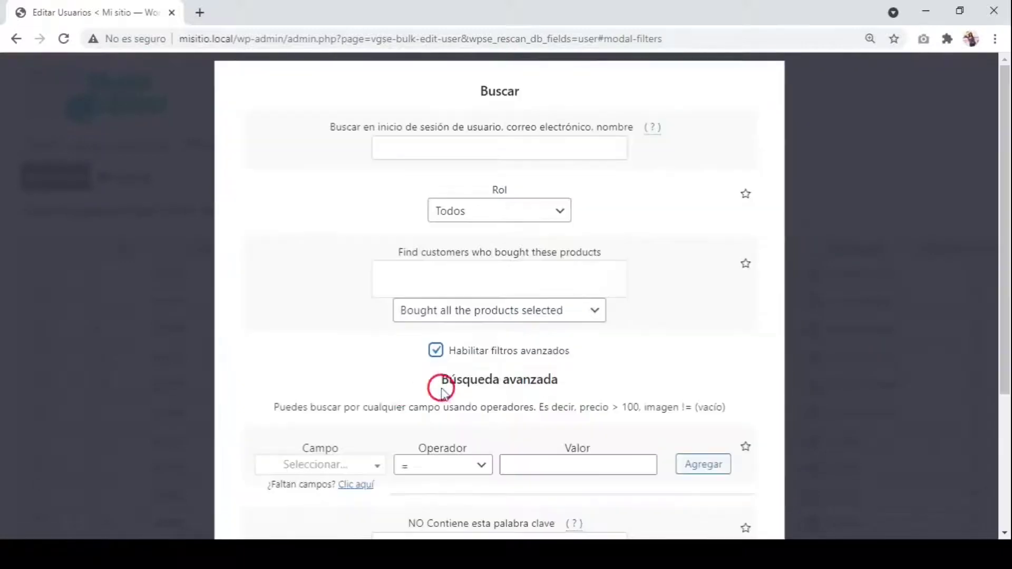
pyautogui.click(372, 459)
pyautogui.write('n')
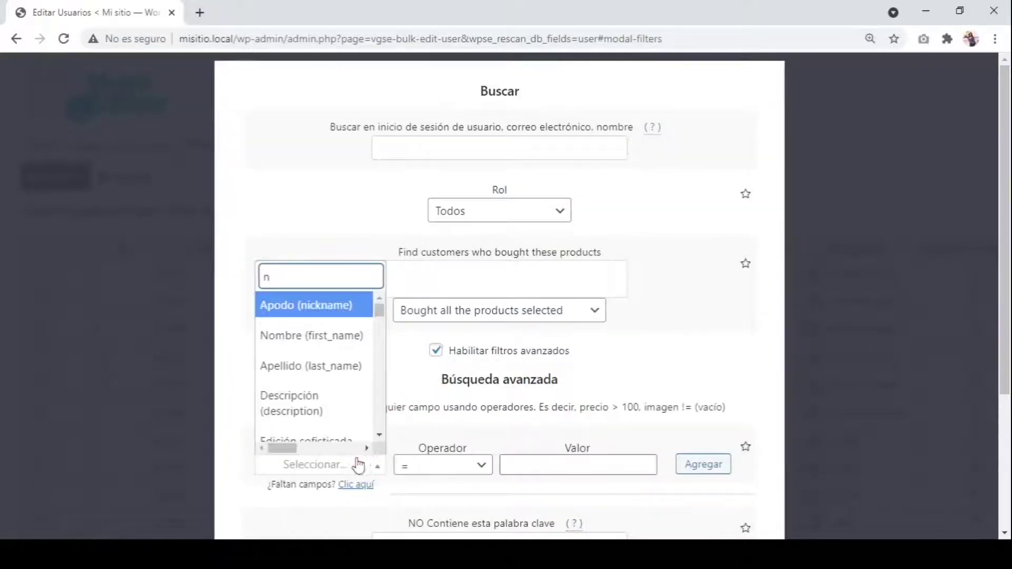
pyautogui.click(348, 346)
pyautogui.click(457, 466)
pyautogui.click(501, 384)
pyautogui.click(527, 465)
pyautogui.write('A')
pyautogui.scroll(-4, 734, 368)
pyautogui.click(493, 463)
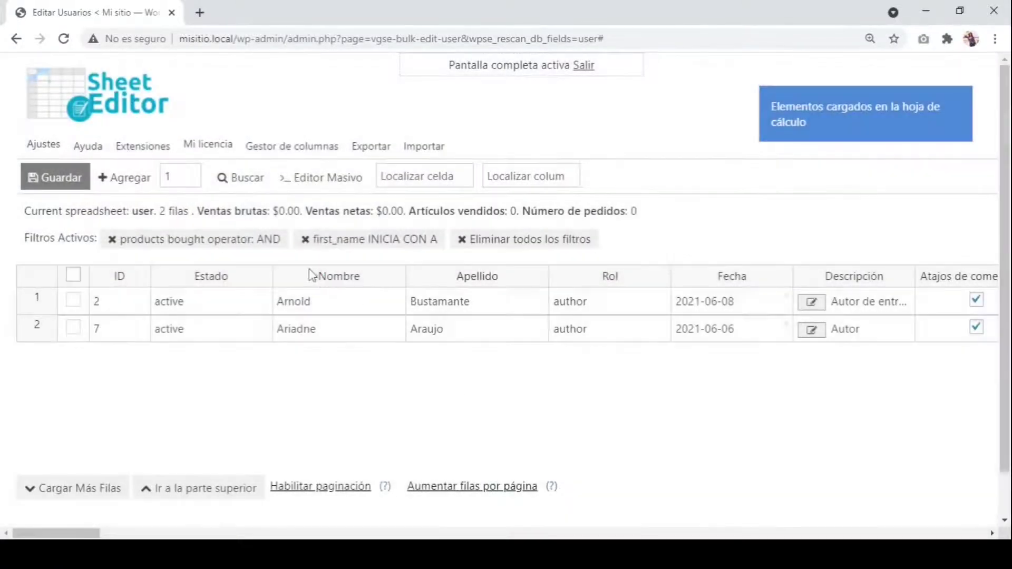
pyautogui.click(311, 275)
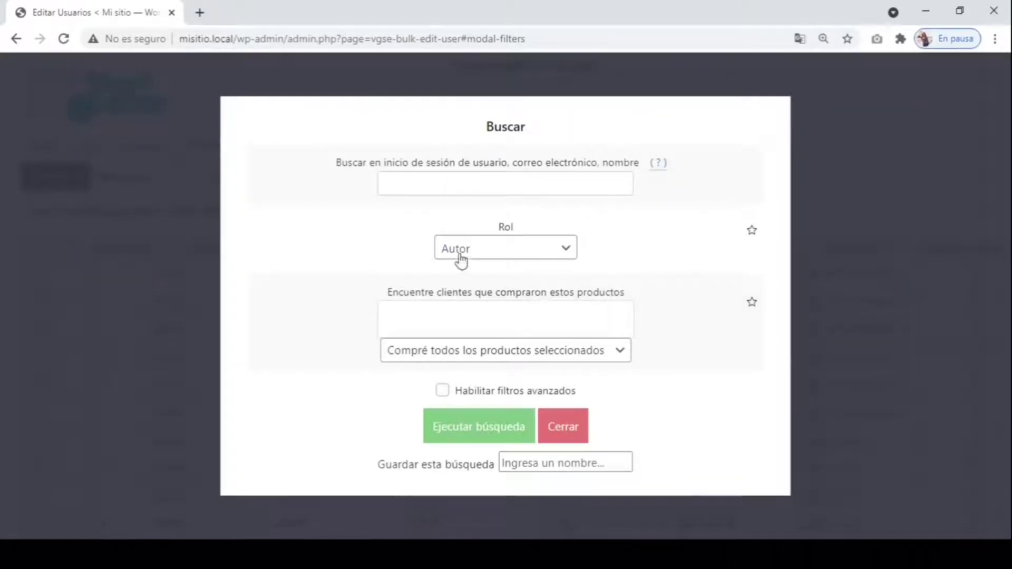
# Filter the users by the Autor role, then by an empty billing email, selecting the corresponding column after each search
pyautogui.click(515, 440)
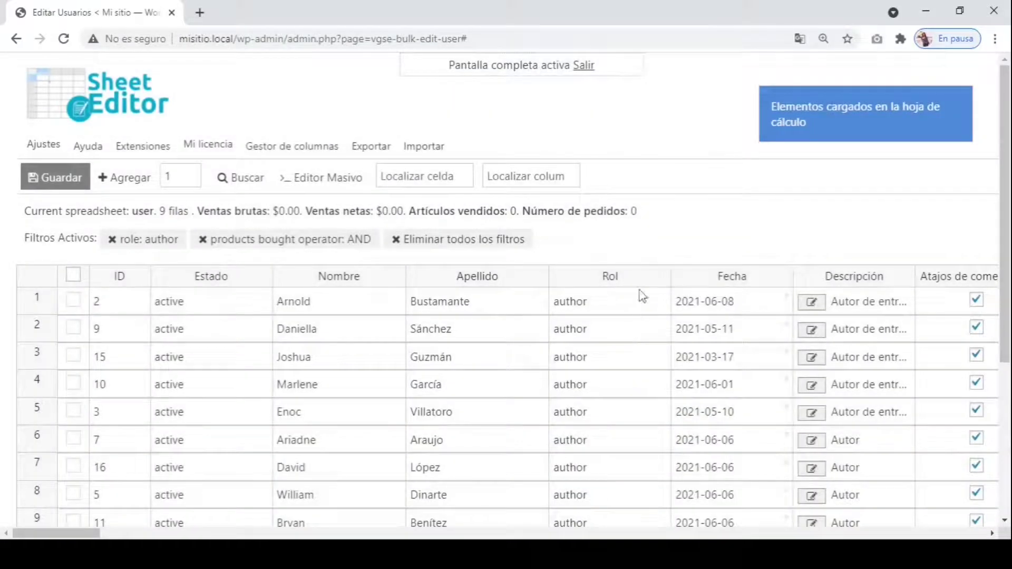
pyautogui.click(638, 278)
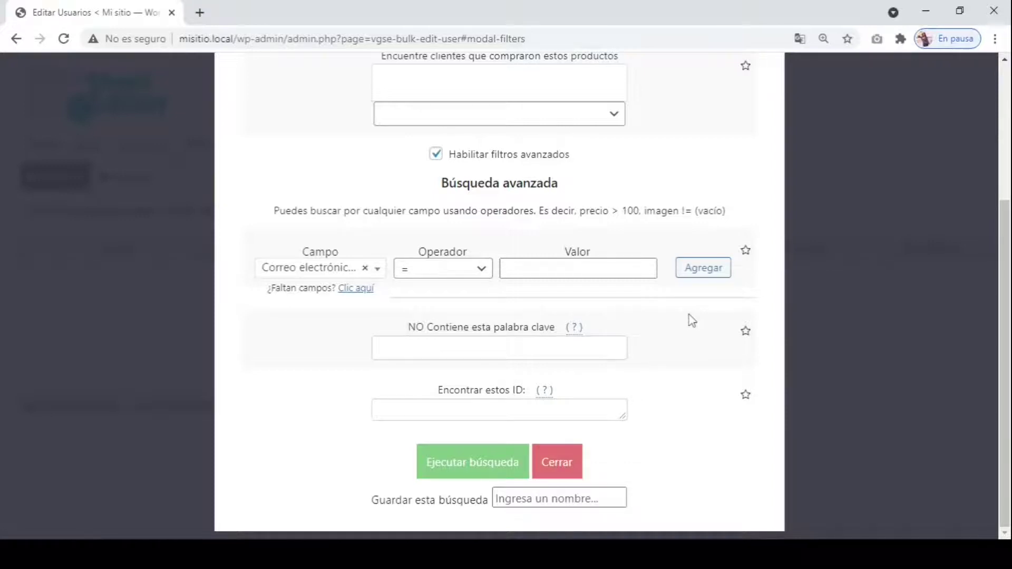
pyautogui.click(514, 465)
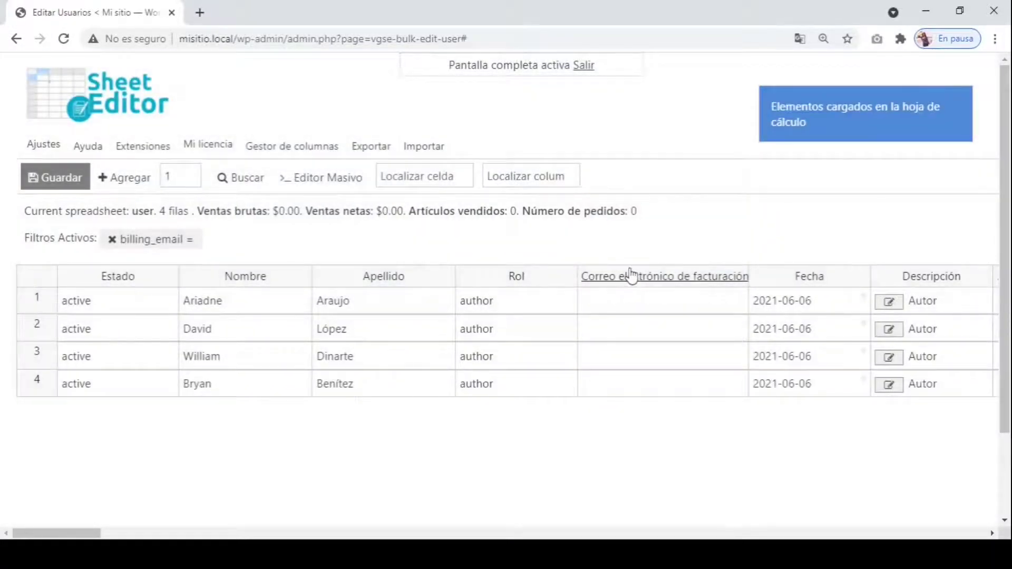
pyautogui.click(631, 275)
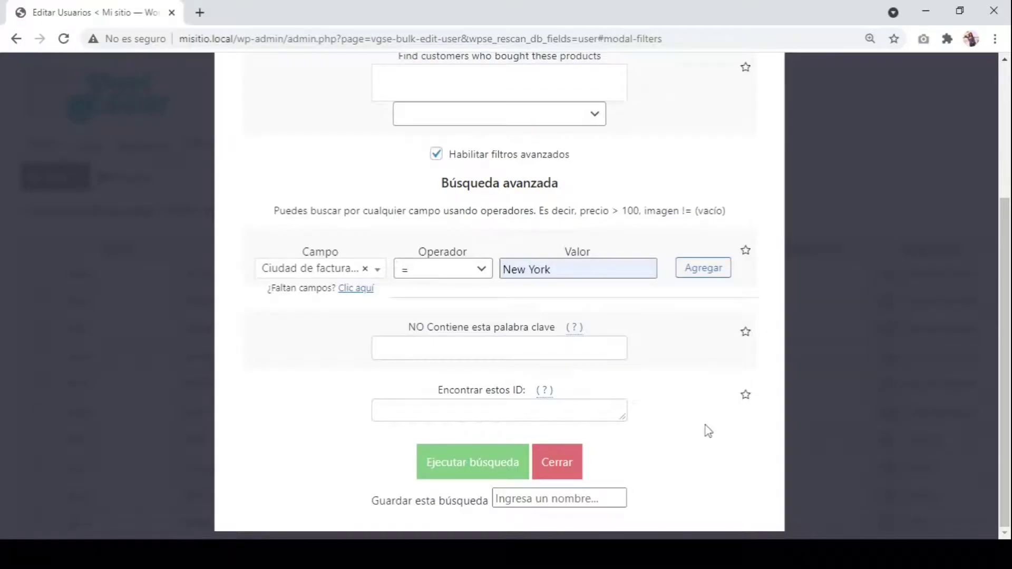
# Search for users with billing city New York, then for those with shipping company "compañía 1", and remove all filters
pyautogui.click(486, 467)
pyautogui.click(848, 275)
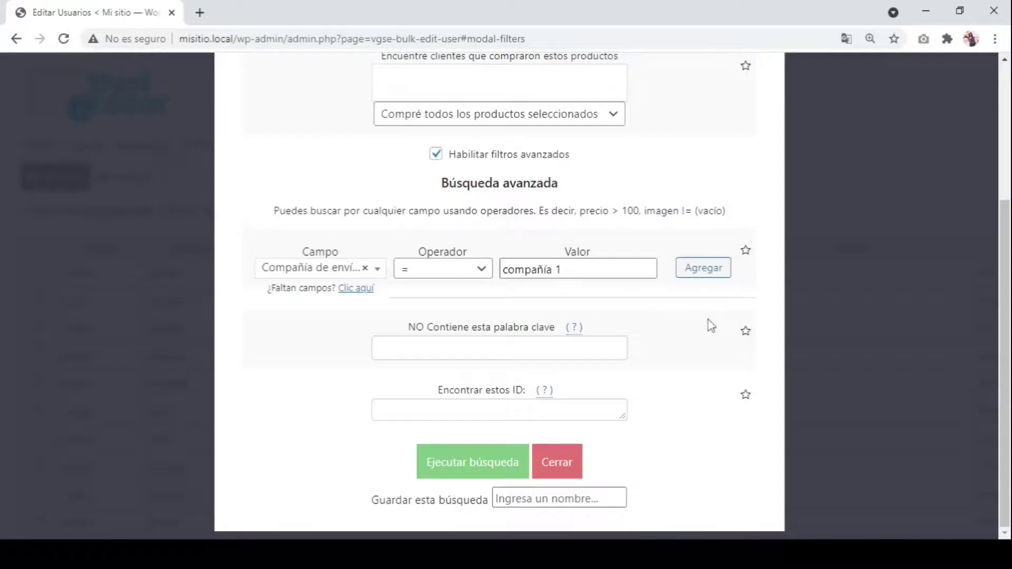
pyautogui.click(481, 463)
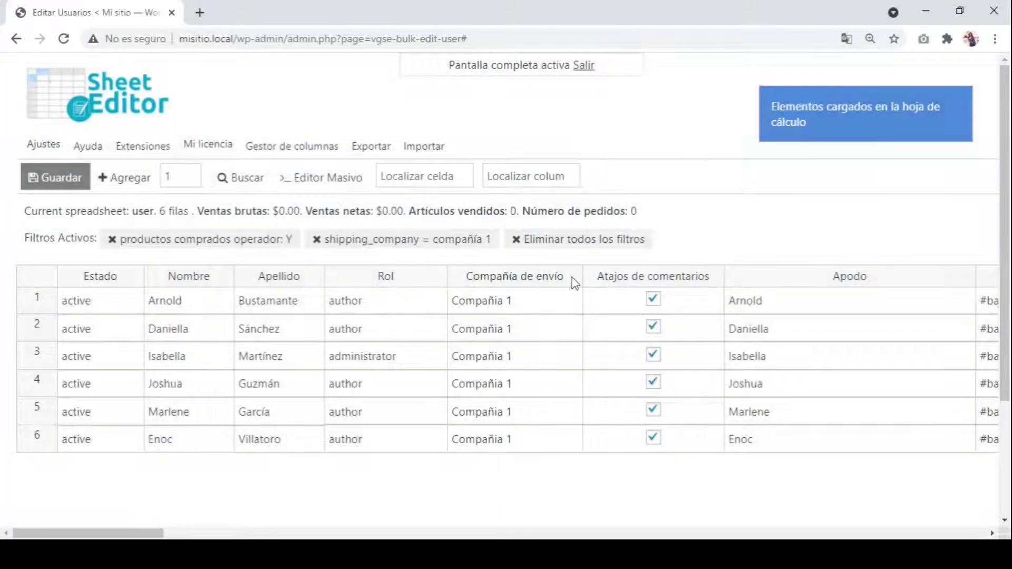
pyautogui.click(573, 280)
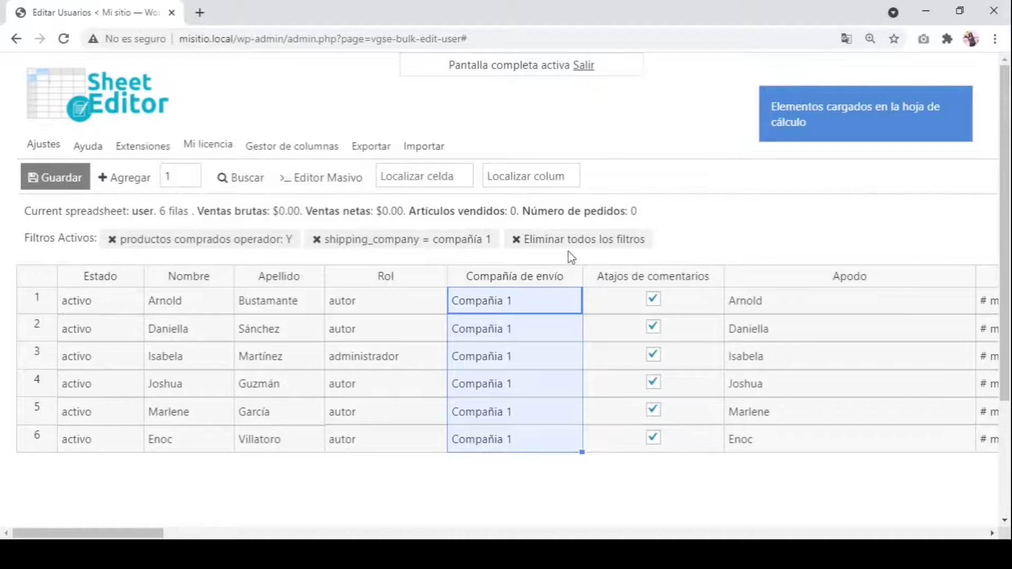
pyautogui.click(579, 240)
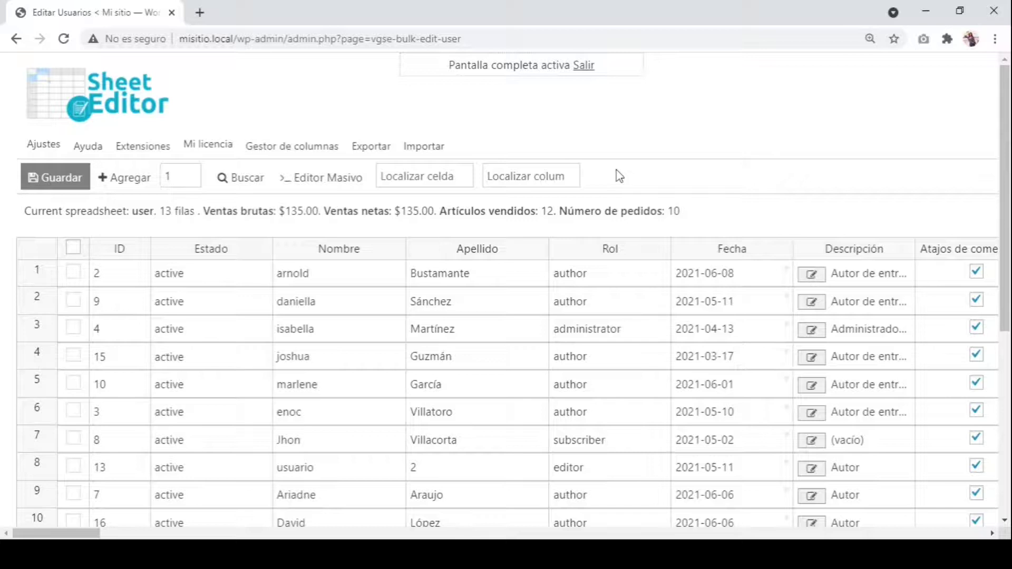
# Bulk edit the Nombre field for all rows of the current search with "Poner en mayúsculas las palabras", and select the Nombre column
pyautogui.click(332, 186)
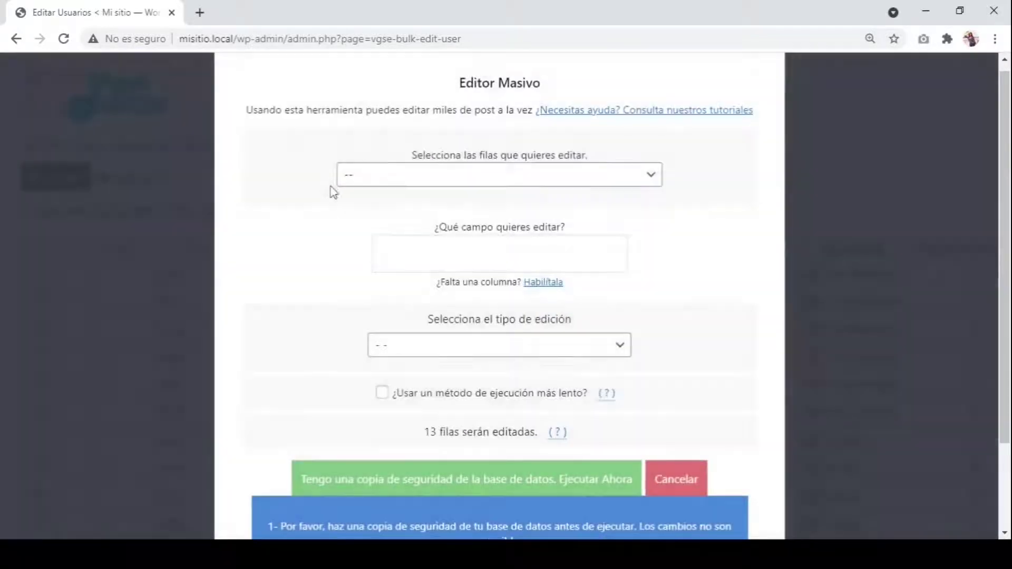
pyautogui.click(575, 183)
pyautogui.click(563, 211)
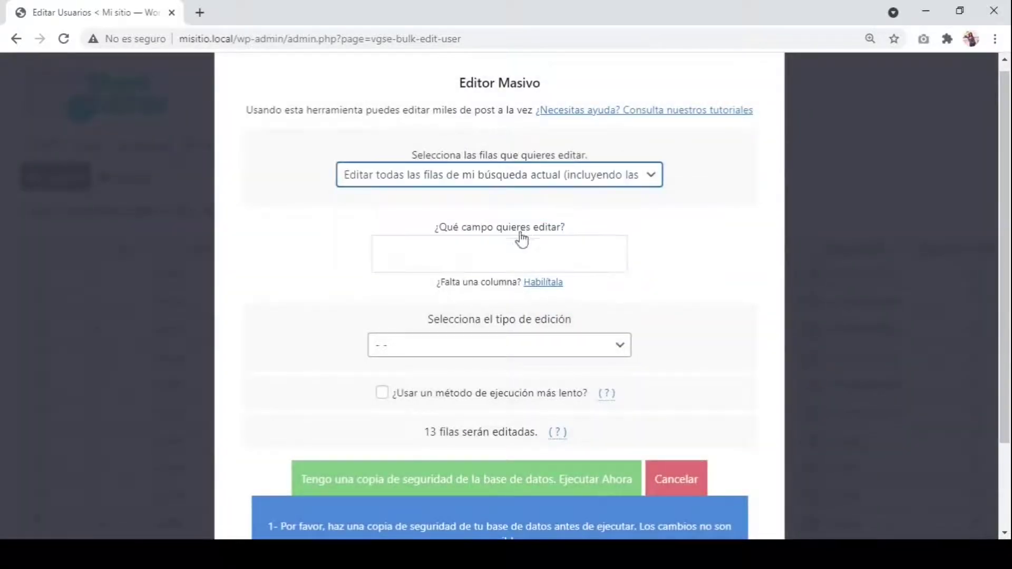
pyautogui.click(454, 254)
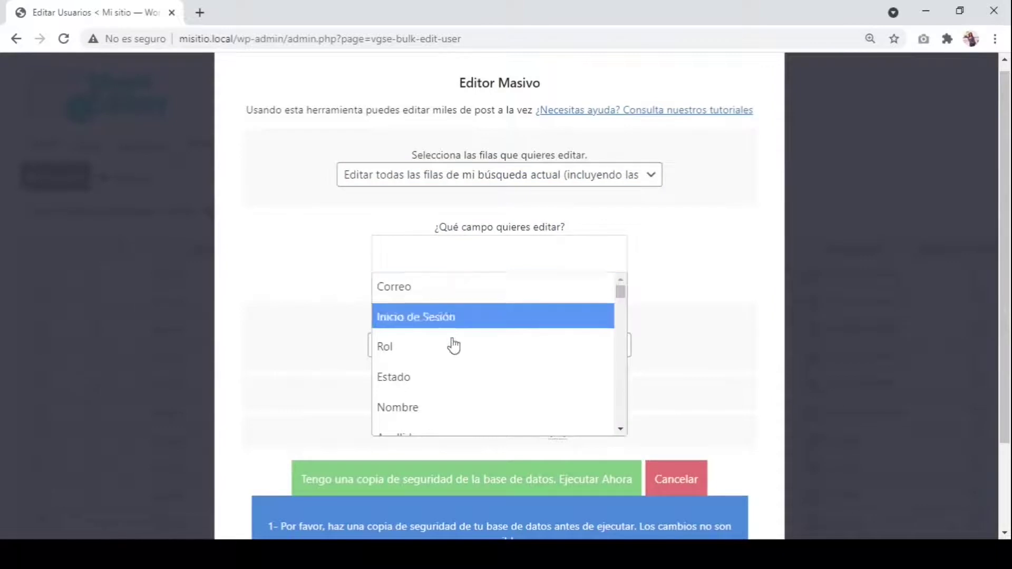
pyautogui.click(443, 407)
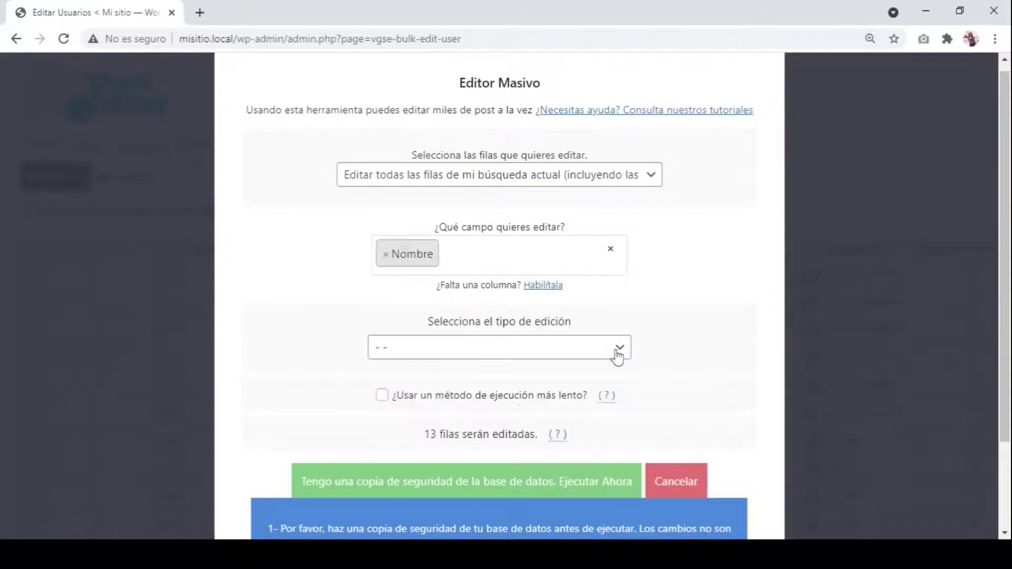
pyautogui.click(612, 347)
pyautogui.click(528, 250)
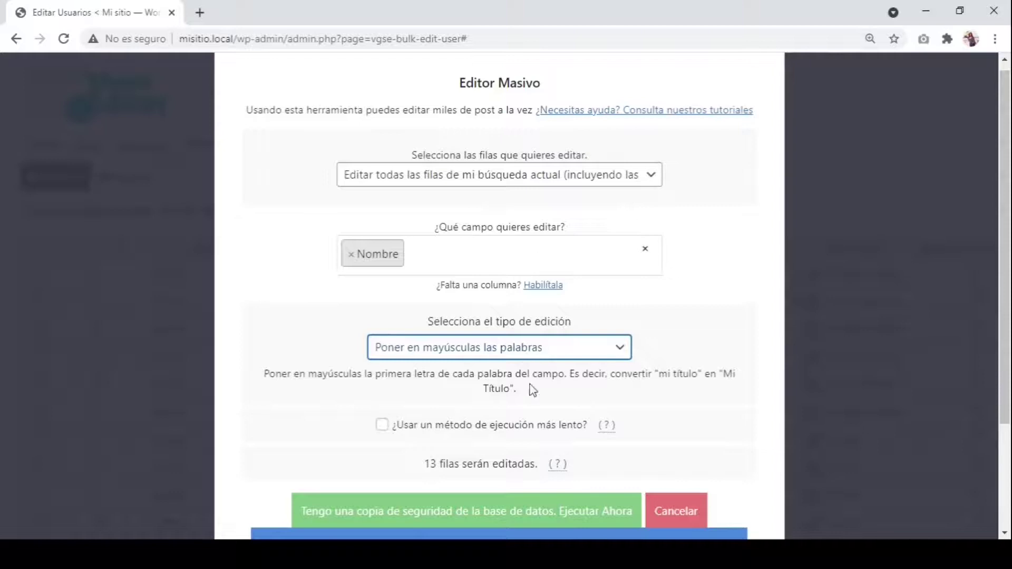
pyautogui.click(539, 513)
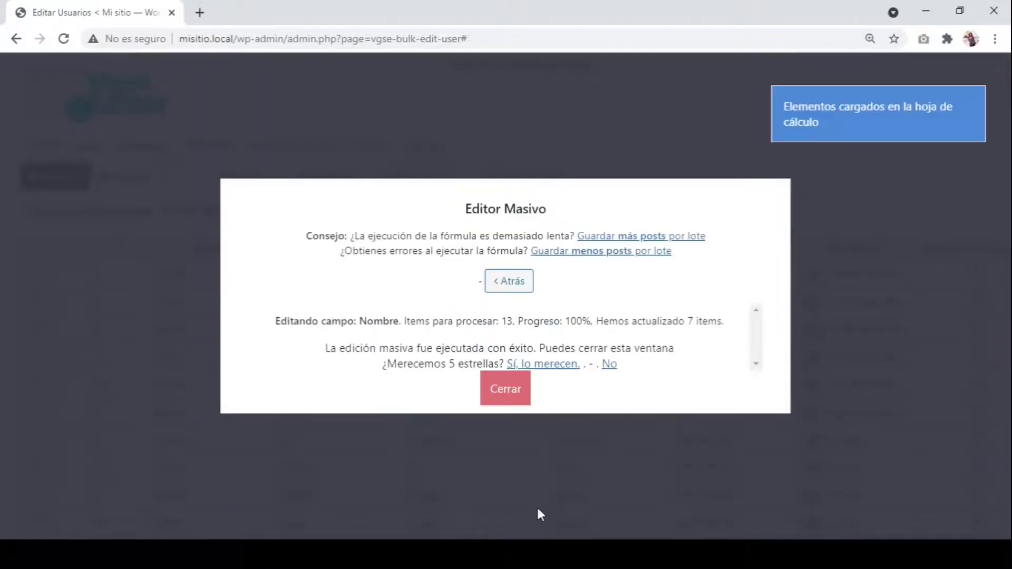
pyautogui.click(504, 390)
pyautogui.click(381, 249)
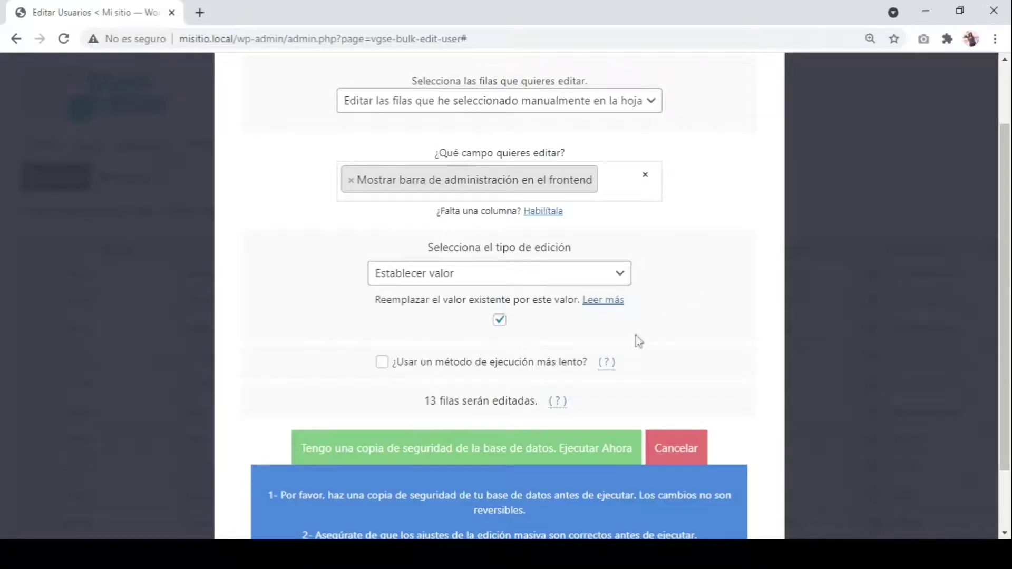
# Run the bulk edit that enables "Mostrar barra de administración en el frontend" using Establecer valor, and select that column
pyautogui.click(568, 454)
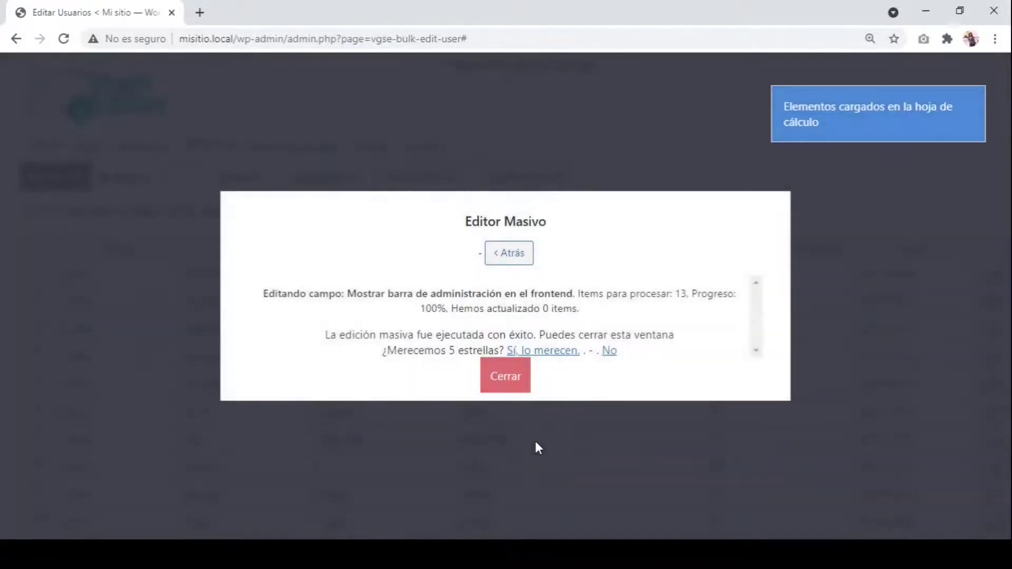
pyautogui.click(513, 387)
pyautogui.click(767, 250)
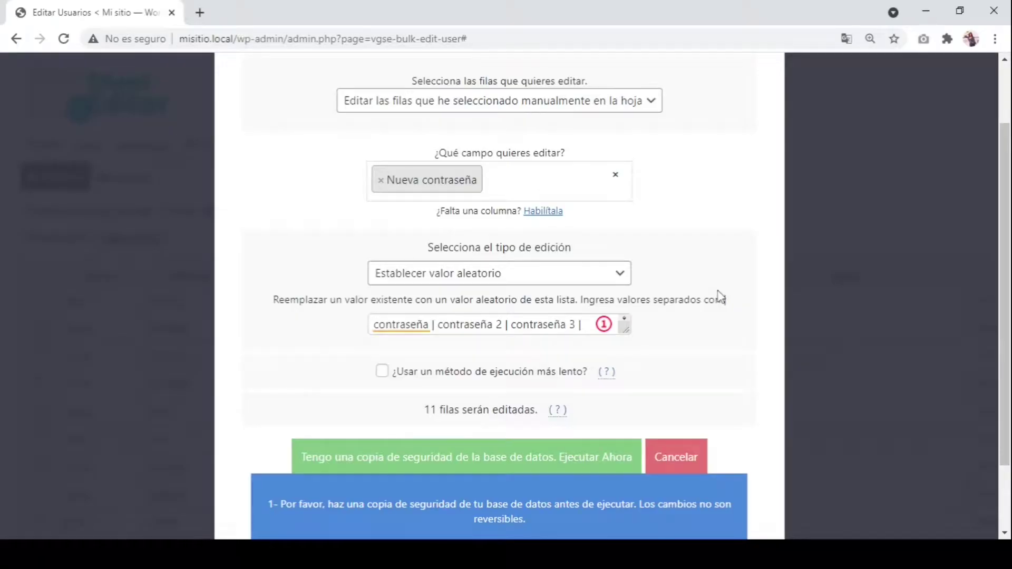
# Run the bulk edit that fills Nueva contraseña with random passwords from the entered list, and close the results
pyautogui.click(577, 457)
pyautogui.click(517, 406)
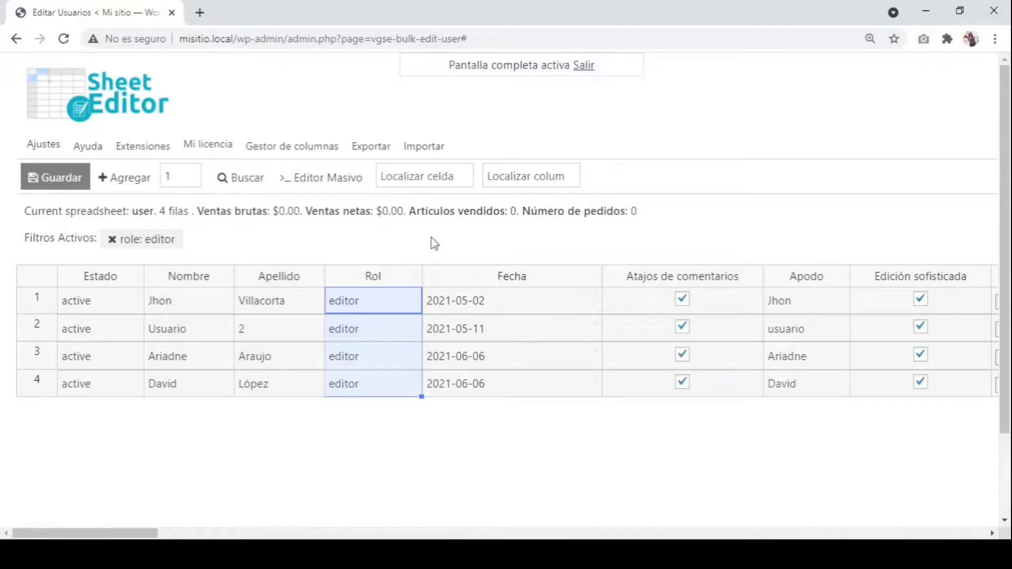
# Run a bulk edit on the filtered editor users that sets their Rol to author with Establecer valor
pyautogui.click(346, 182)
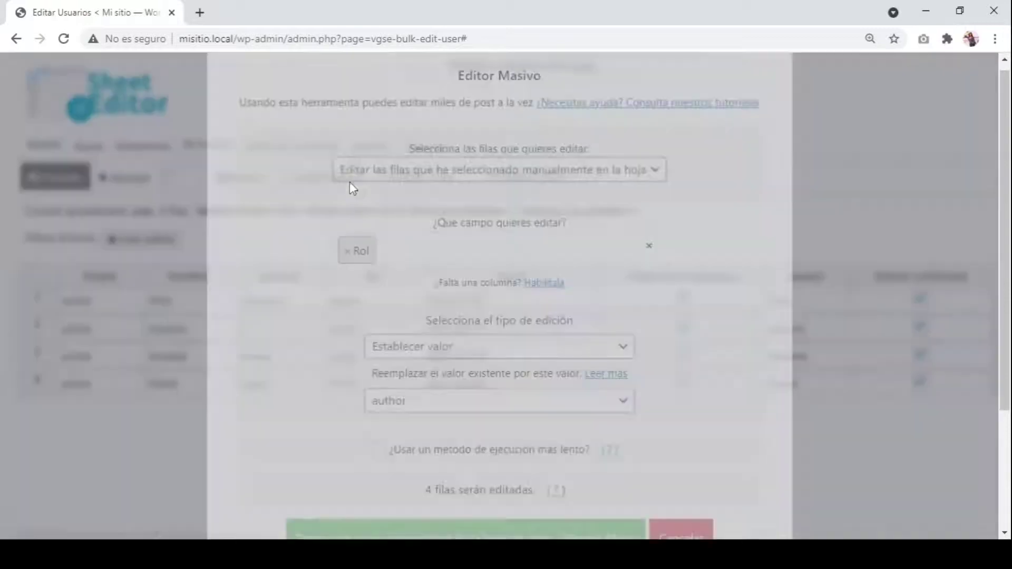
pyautogui.scroll(-3, 643, 395)
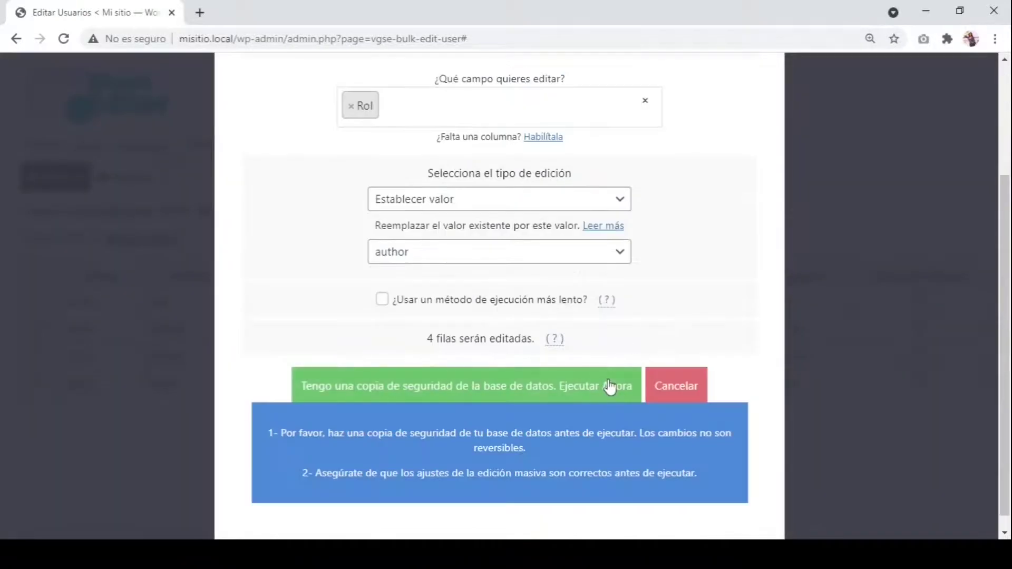
pyautogui.click(611, 387)
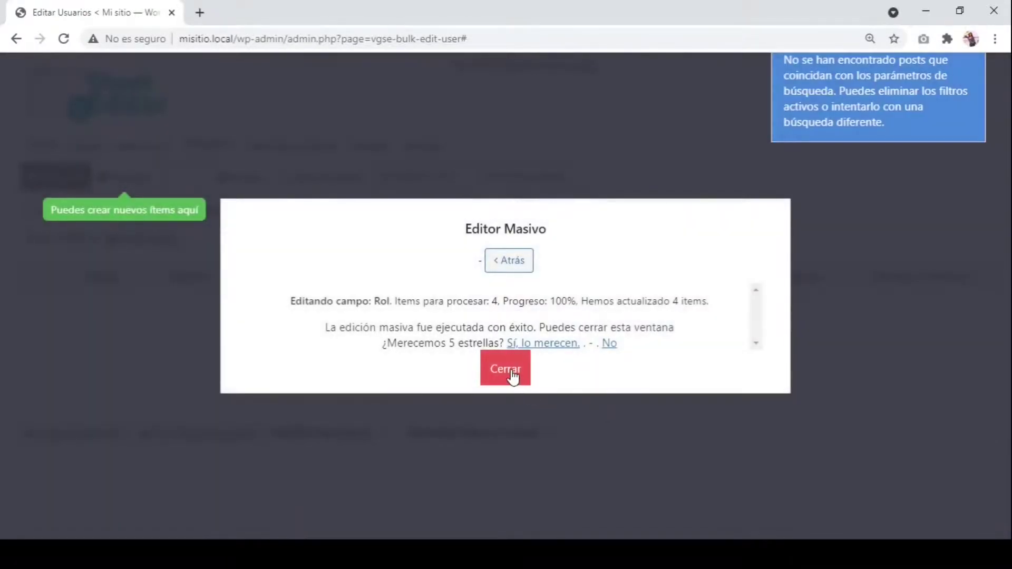
# Run a bulk edit that clears the Rol of the manually selected rows with Borrar valor, and close the results
pyautogui.click(511, 370)
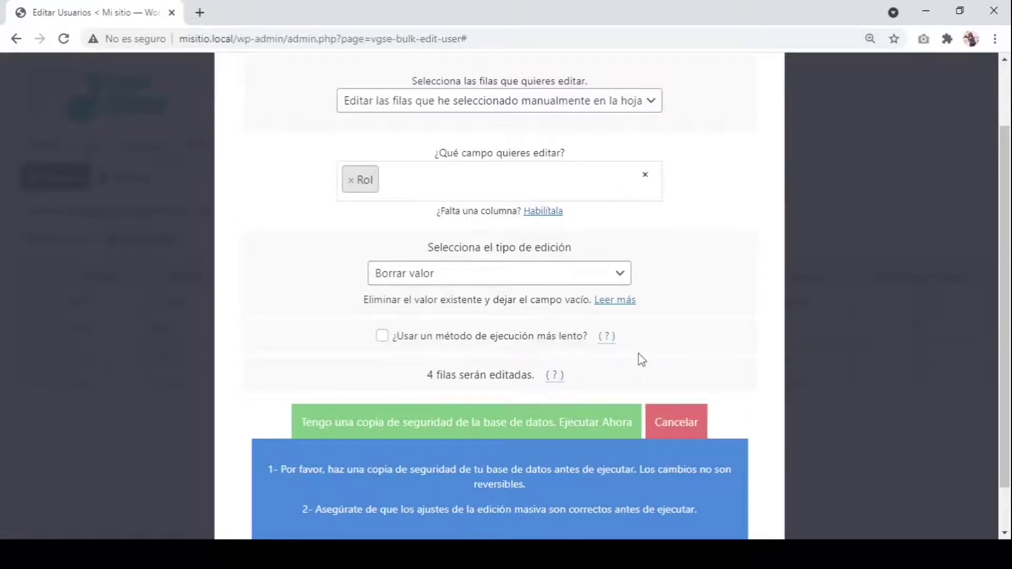
pyautogui.click(610, 420)
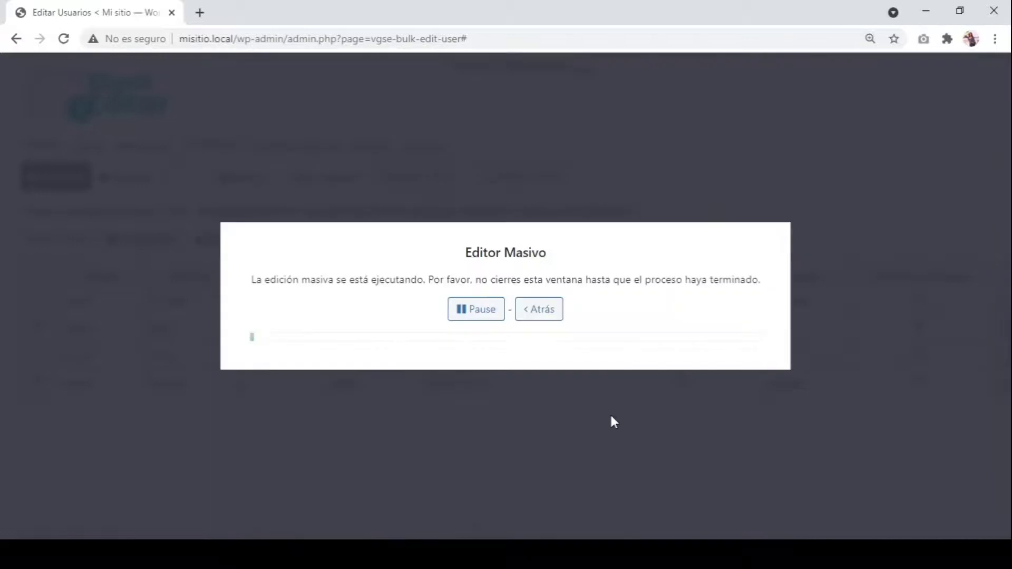
pyautogui.click(517, 379)
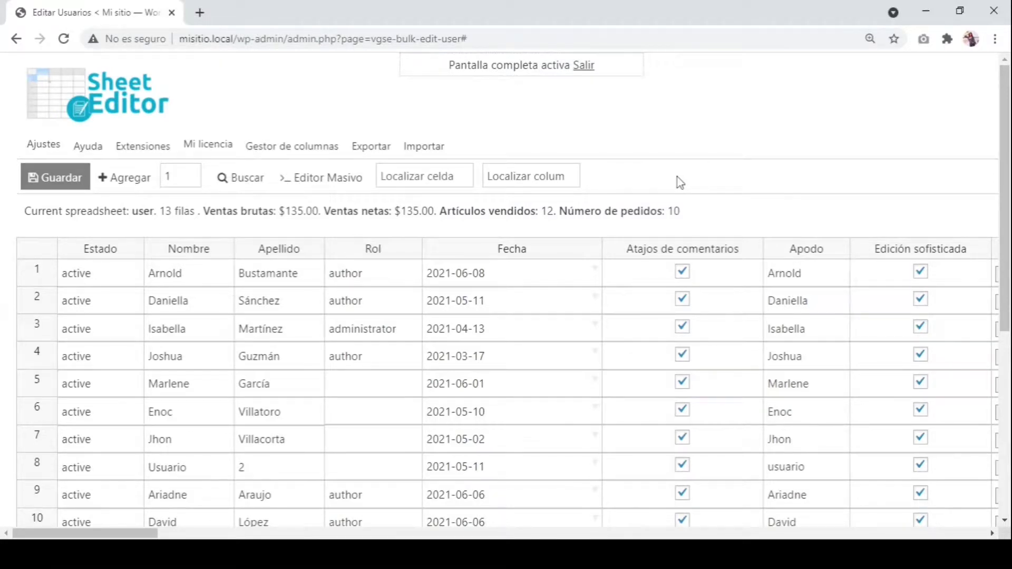
# Export all rows of the current list to CSV for Otras versiones de Microsoft Excel, and open the downloaded file
pyautogui.click(371, 146)
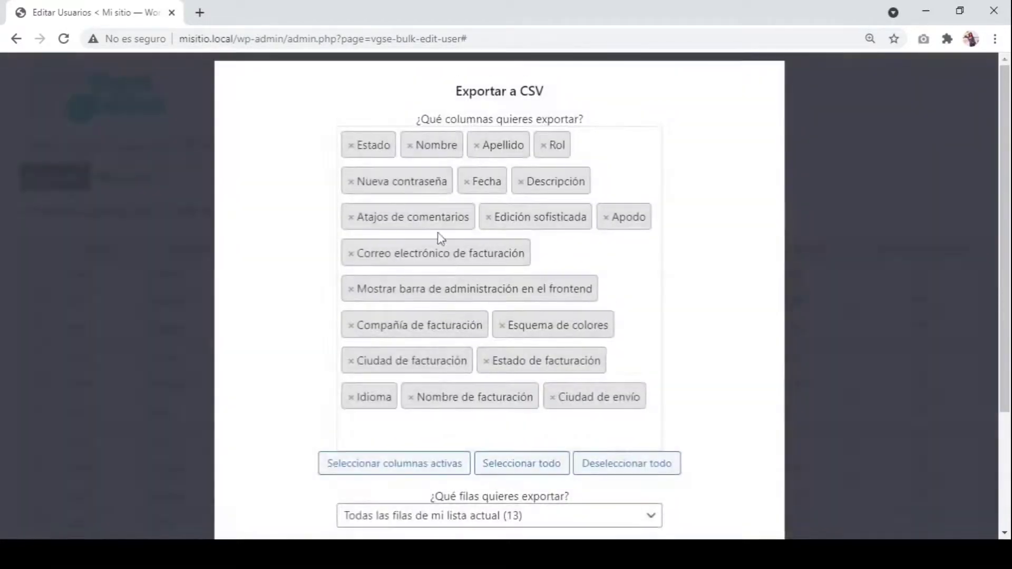
pyautogui.scroll(-3, 460, 269)
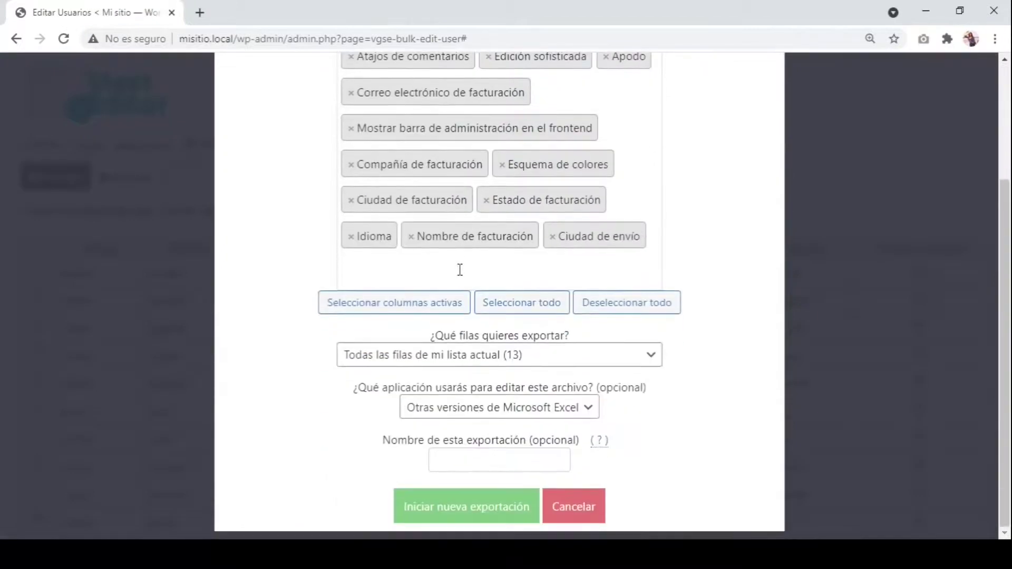
pyautogui.click(467, 505)
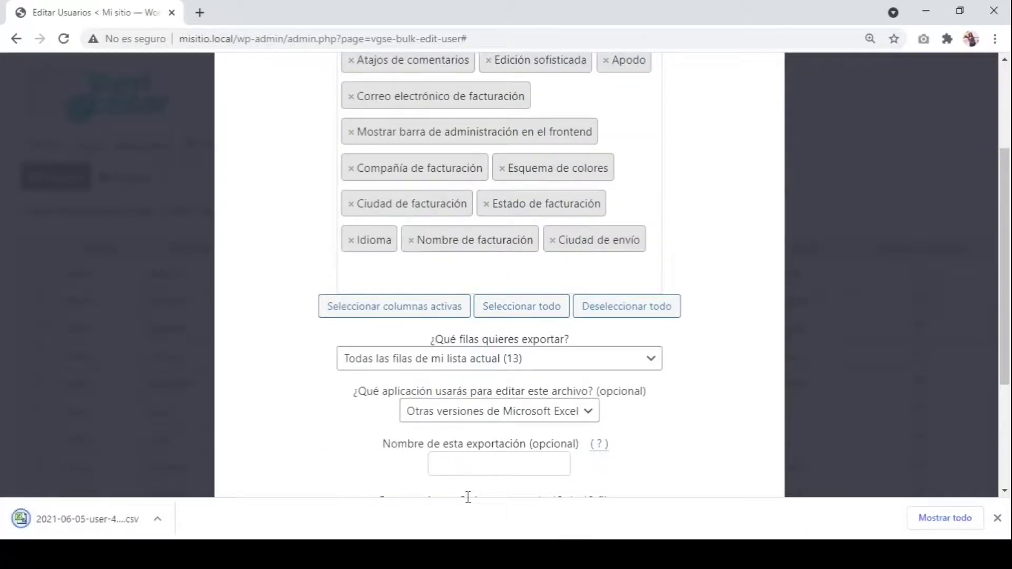
pyautogui.click(110, 519)
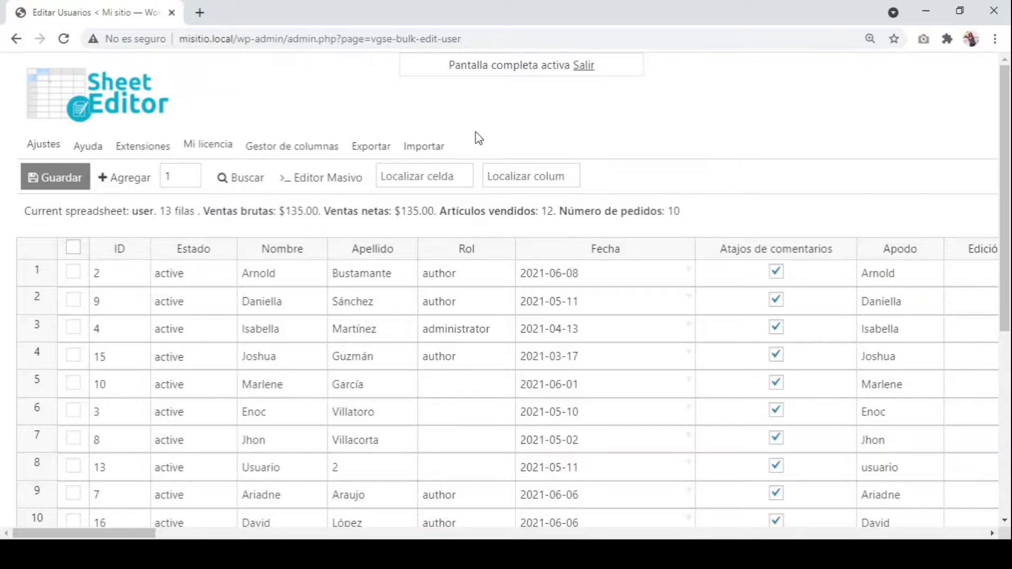
# Import the exported user CSV with Archivo CSV de mi computadora as the source, accept the preview, and close the finished import
pyautogui.click(416, 143)
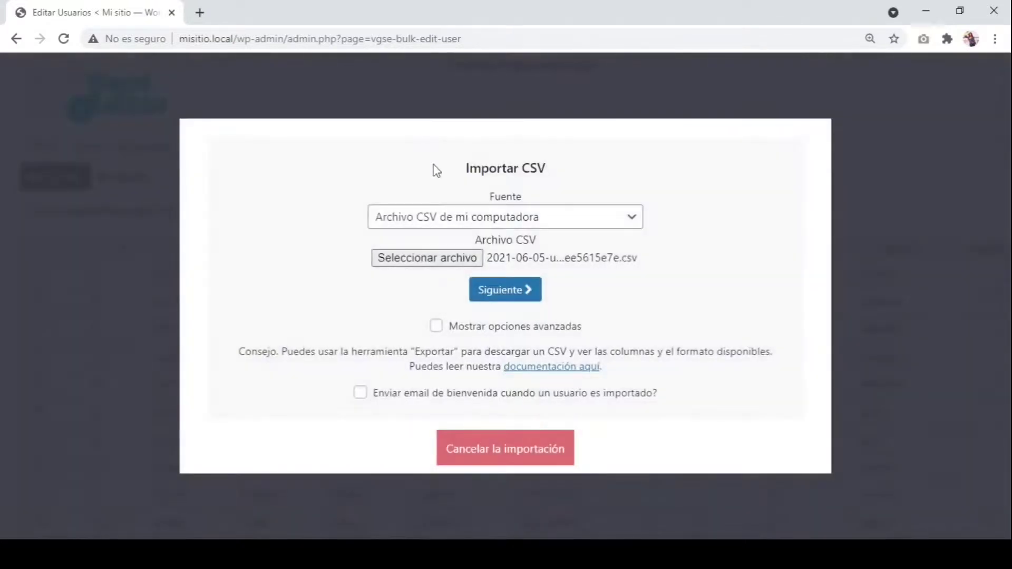
pyautogui.click(510, 295)
pyautogui.click(443, 275)
pyautogui.click(501, 299)
pyautogui.click(477, 318)
pyautogui.click(454, 367)
pyautogui.click(326, 235)
pyautogui.click(536, 406)
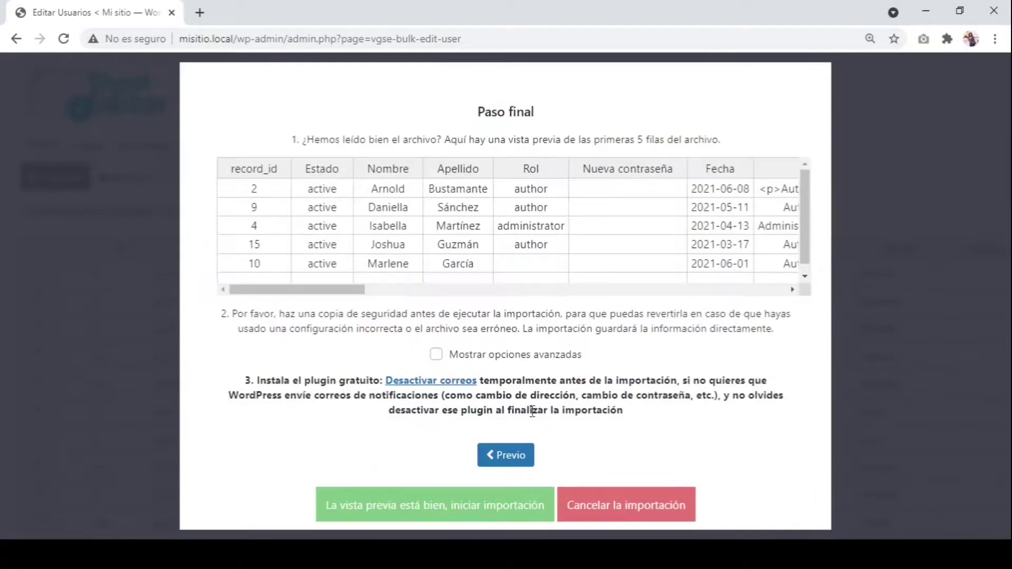
pyautogui.click(504, 510)
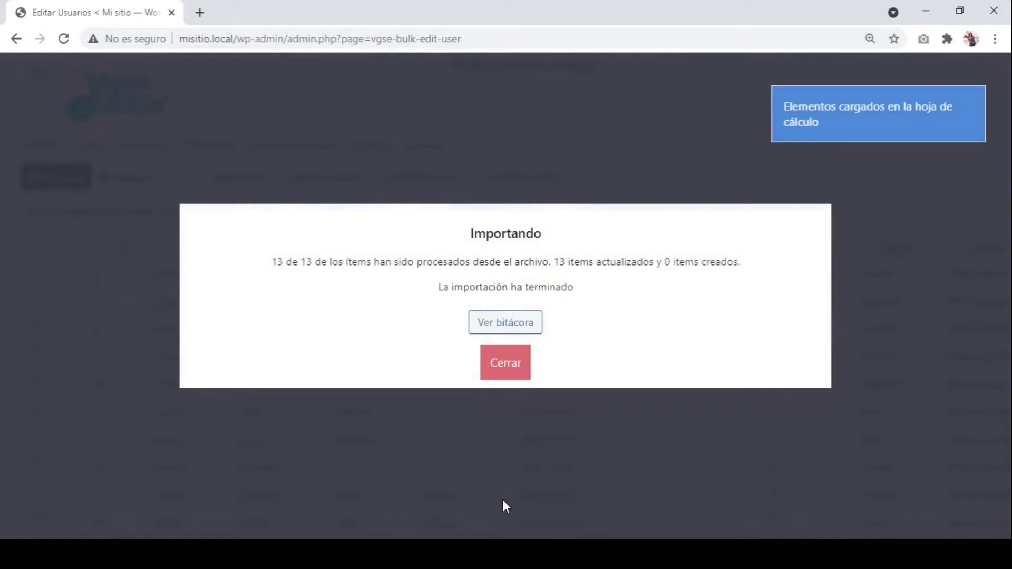
pyautogui.click(505, 364)
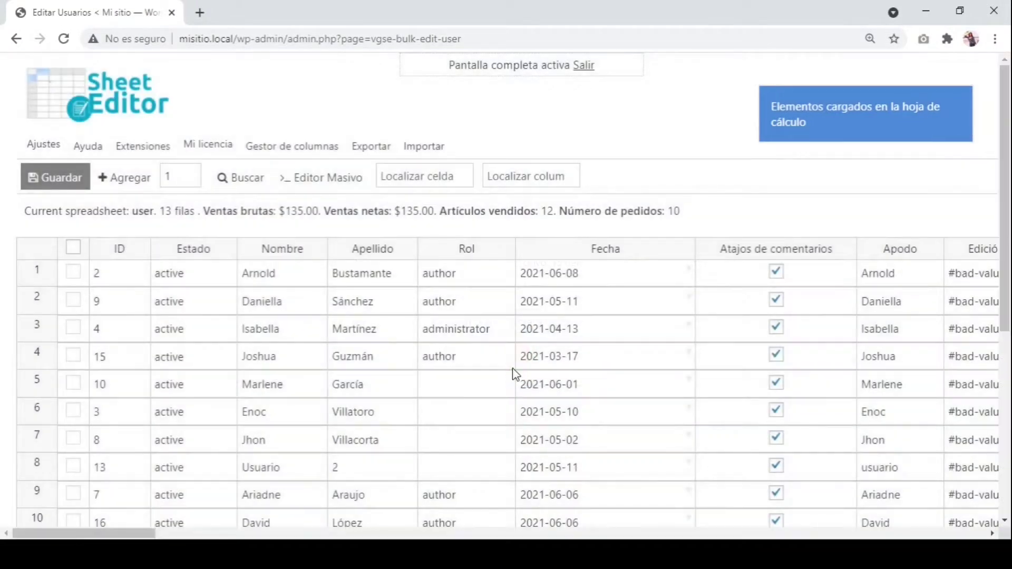